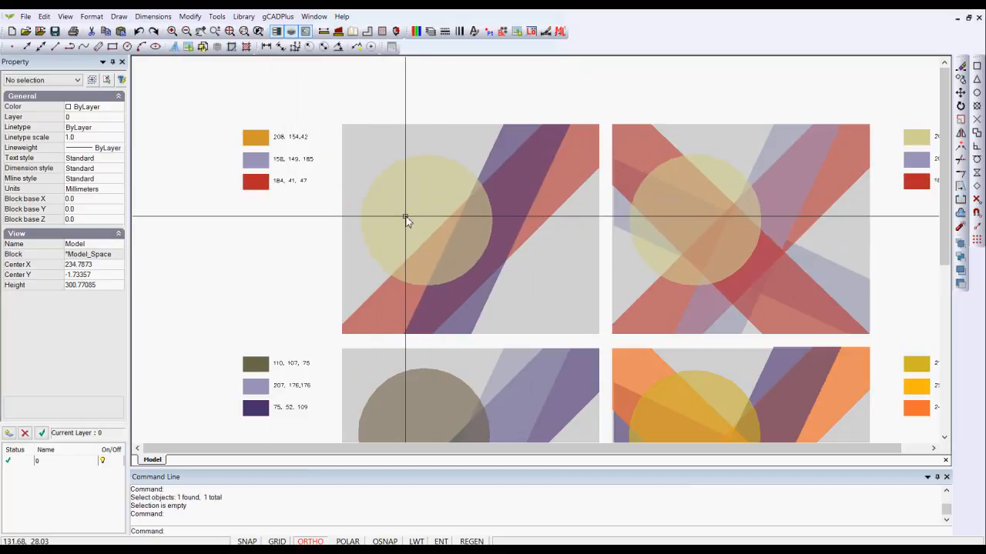
- Inspect the color and transparency properties of the pale yellow circle in the first row's left artwork, then clear the selection
{"action": "left_click", "coordinate": [398, 215]}
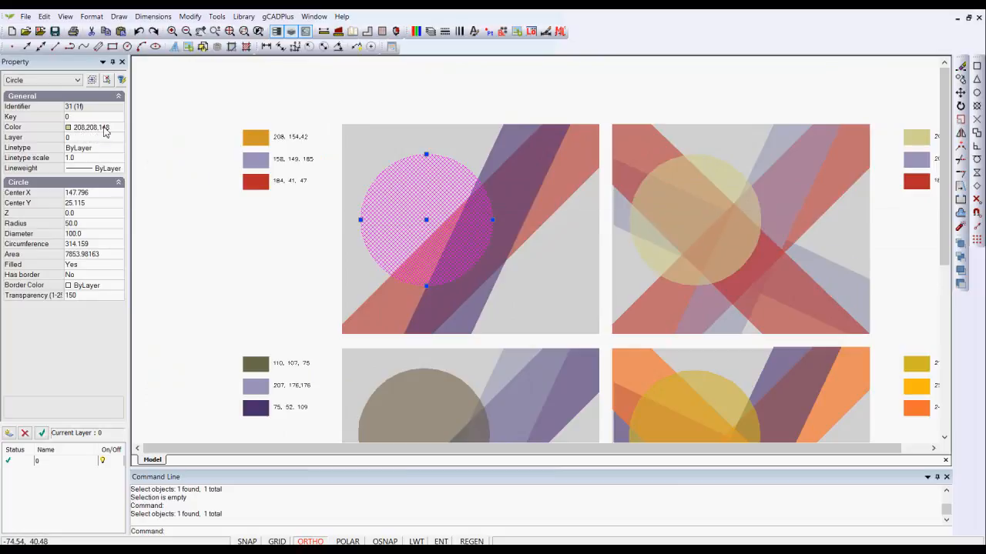
{"action": "right_click", "coordinate": [201, 235]}
{"action": "left_click", "coordinate": [236, 253]}
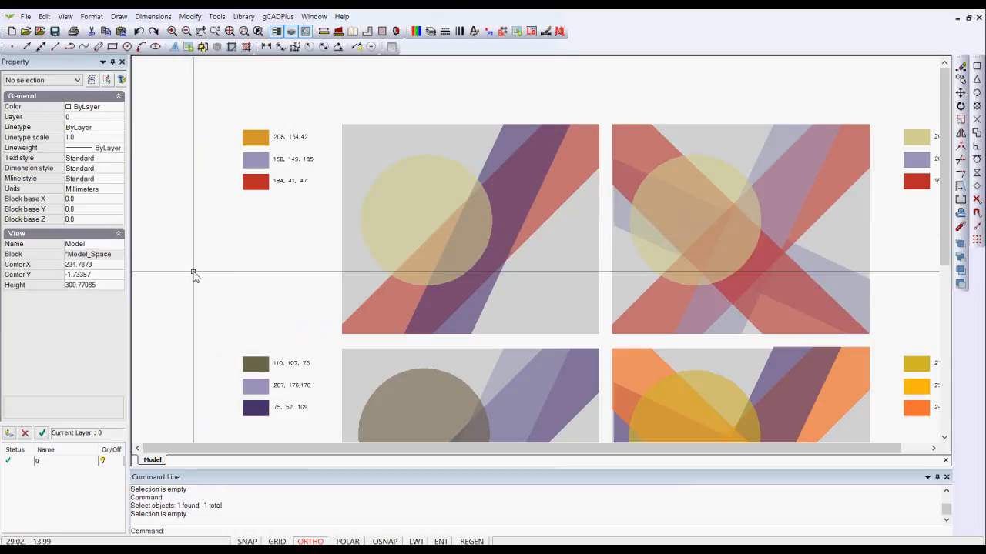
- Open the custom color selection for the orange swatch beside the first artwork and switch it to True Color
{"action": "left_click", "coordinate": [257, 138]}
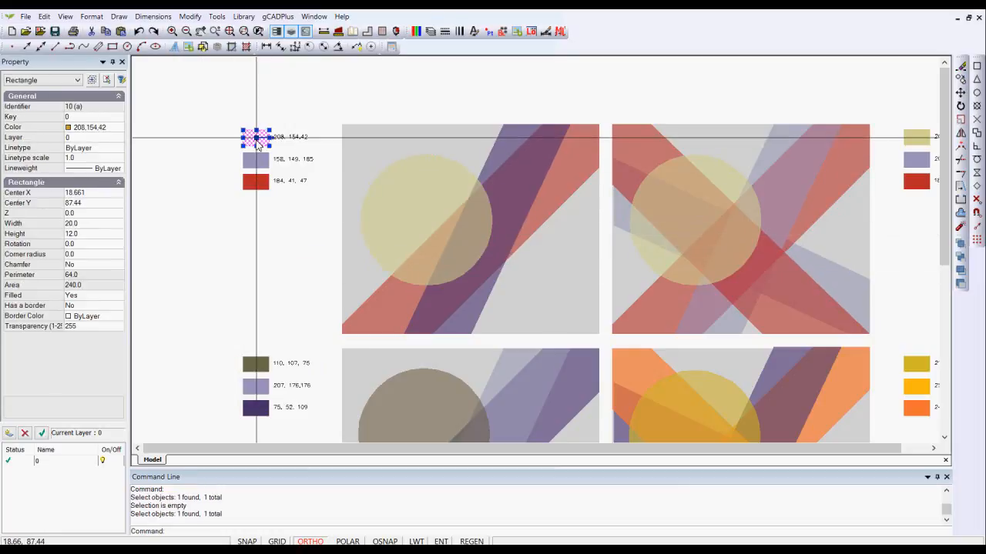
{"action": "left_click", "coordinate": [119, 128]}
{"action": "left_click", "coordinate": [118, 128]}
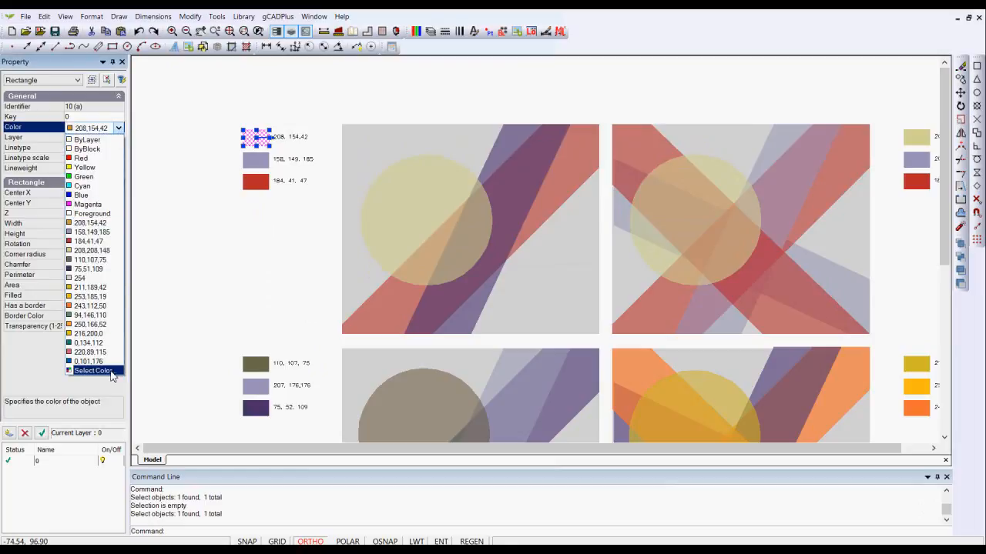
{"action": "left_click", "coordinate": [114, 373]}
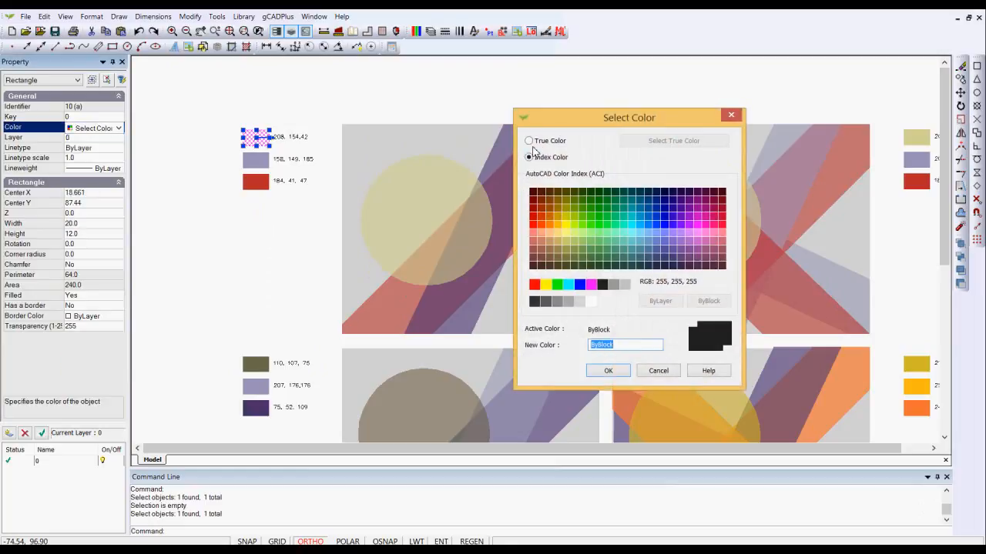
{"action": "left_click", "coordinate": [529, 141]}
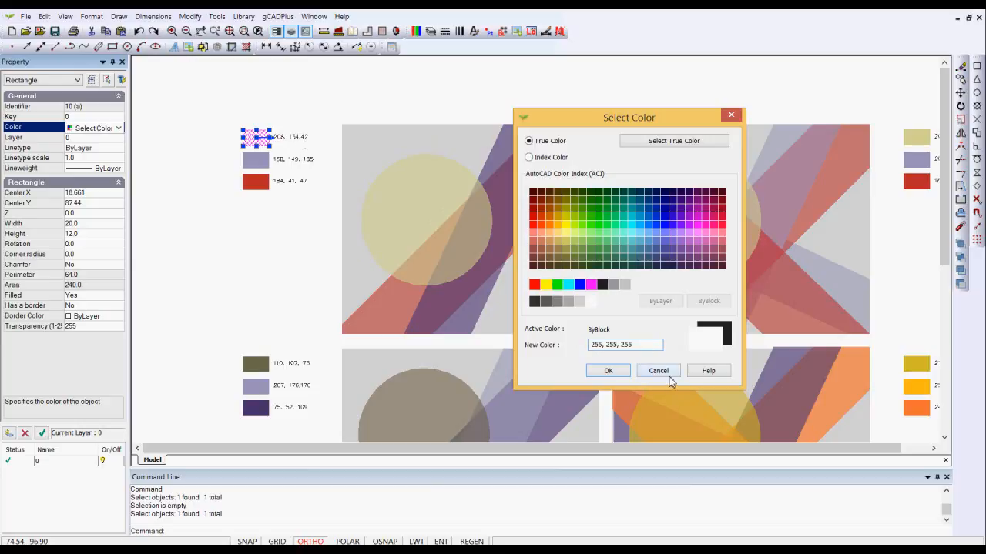
- Try index colors 85 and 10 and the standard red, yellow, green, cyan and blue for the swatch, then cancel and deselect it
{"action": "left_click", "coordinate": [528, 157]}
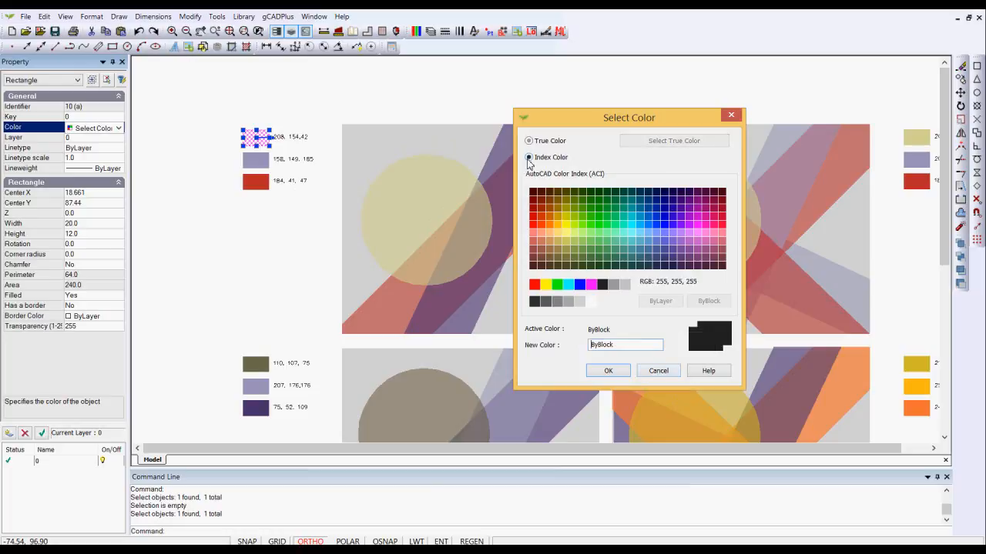
{"action": "left_click", "coordinate": [590, 250]}
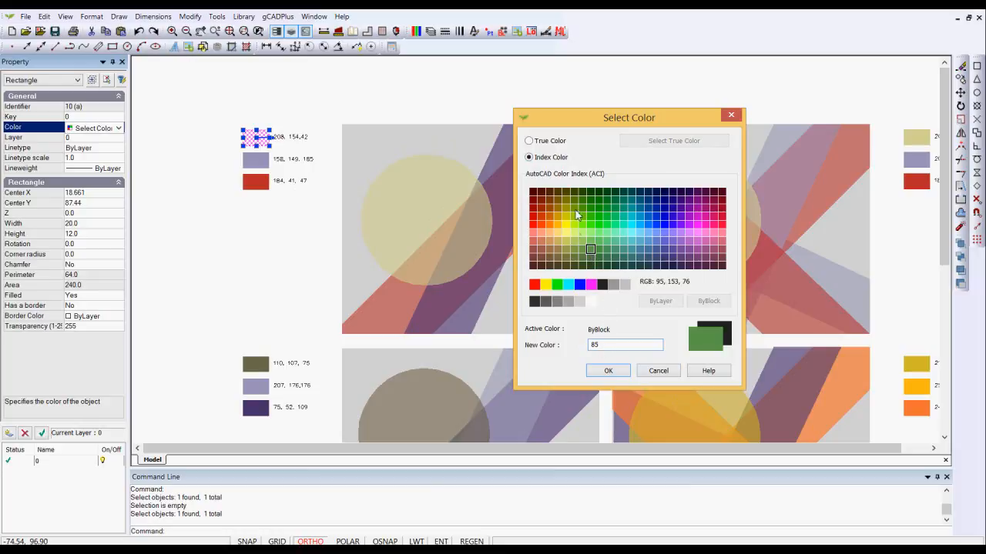
{"action": "left_click", "coordinate": [533, 225]}
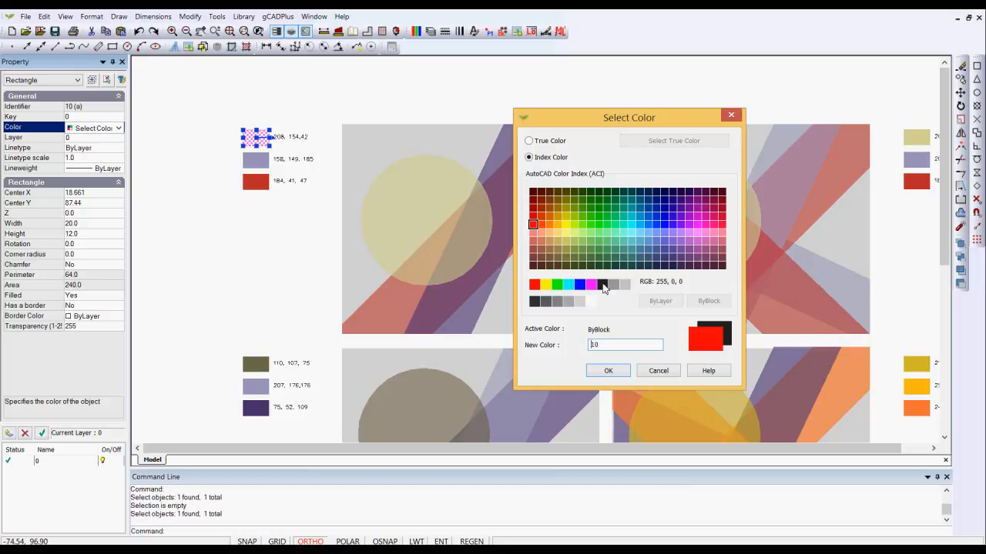
{"action": "left_click", "coordinate": [534, 285]}
{"action": "left_click", "coordinate": [546, 285]}
{"action": "left_click", "coordinate": [557, 285]}
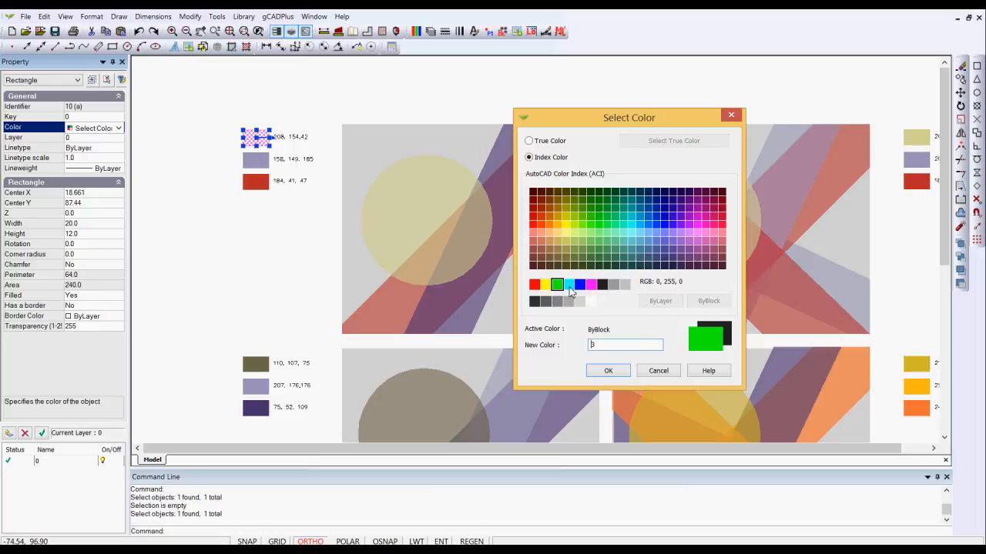
{"action": "left_click", "coordinate": [568, 287]}
{"action": "left_click", "coordinate": [581, 286]}
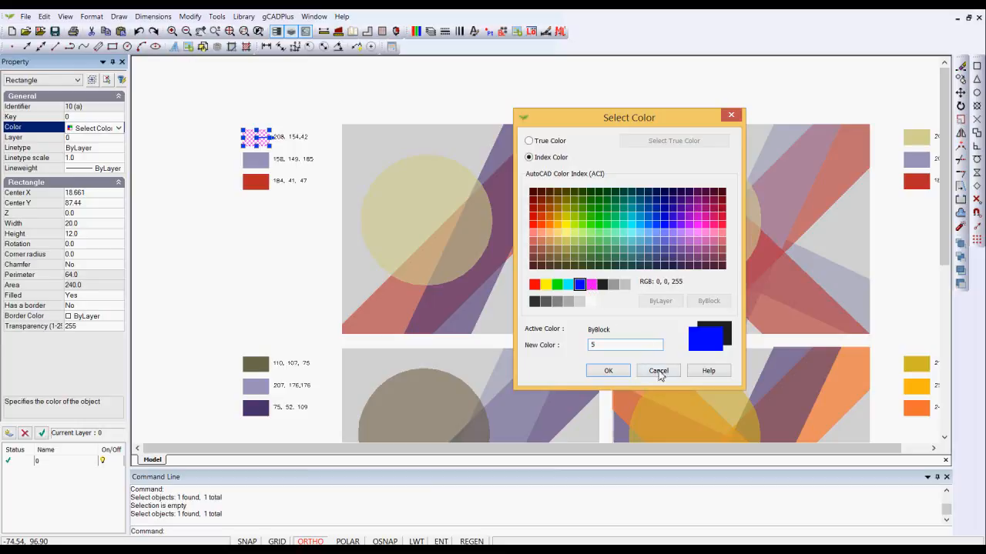
{"action": "left_click", "coordinate": [658, 372]}
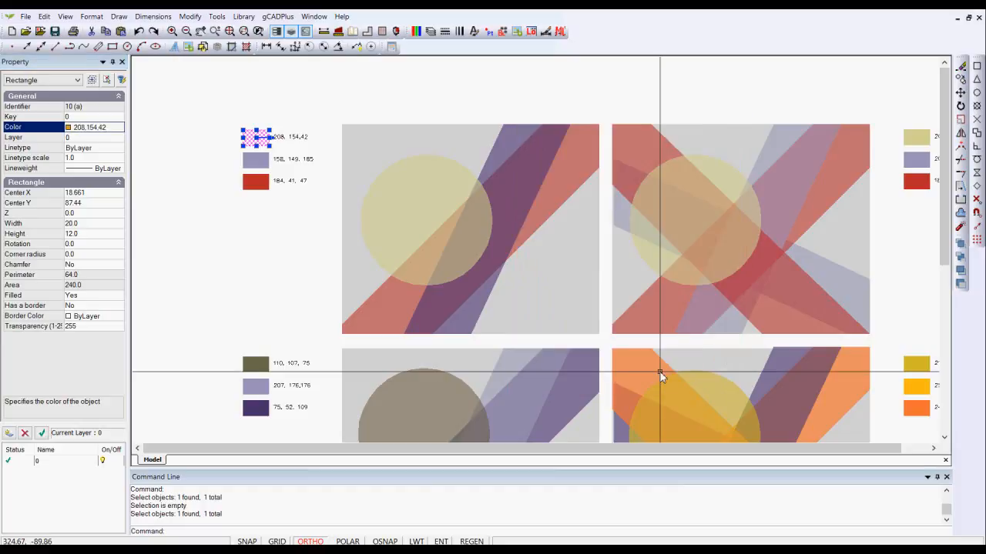
{"action": "right_click", "coordinate": [274, 279]}
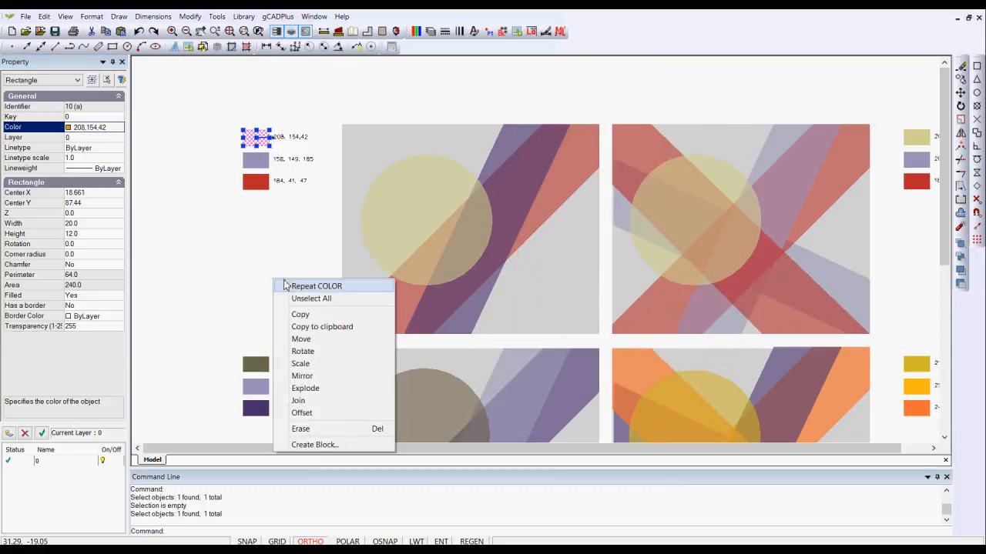
{"action": "left_click", "coordinate": [298, 298]}
- Check the transparency value of the yellow circle in the second row's right artwork, then deselect it
{"action": "scroll", "coordinate": [303, 269], "scroll_direction": "down", "scroll_amount": 1}
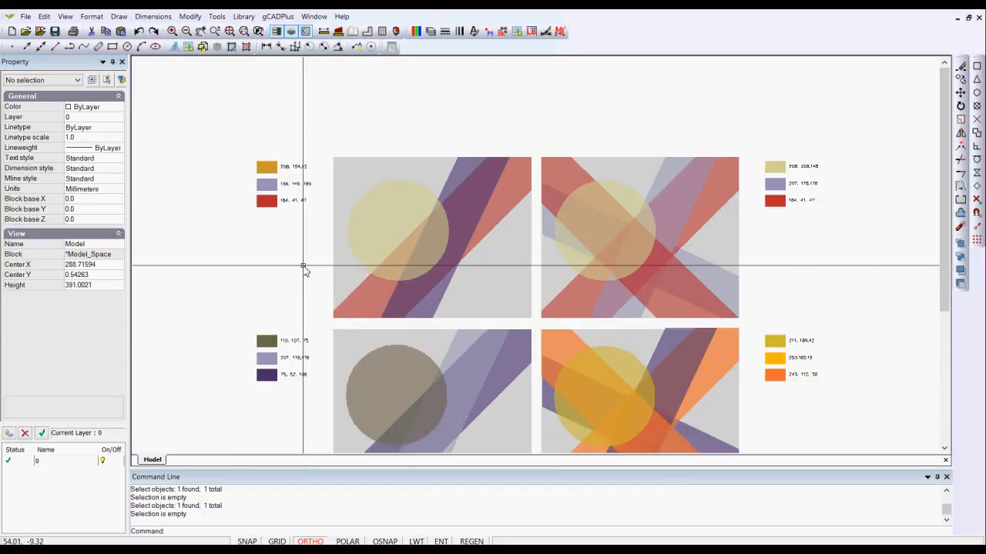
{"action": "scroll", "coordinate": [457, 368], "scroll_direction": "down", "scroll_amount": 1}
{"action": "middle_click_drag", "start_coordinate": [459, 369], "coordinate": [429, 193]}
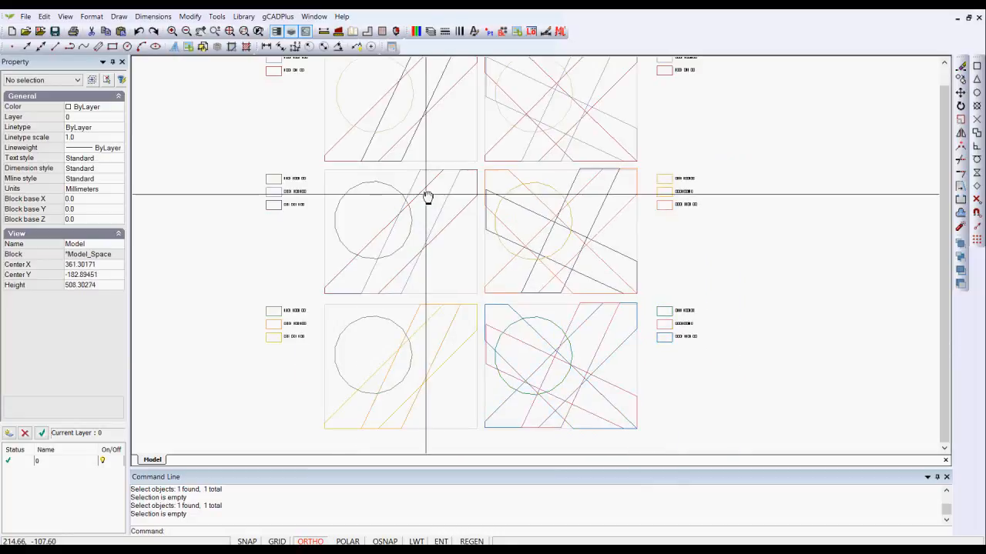
{"action": "scroll", "coordinate": [563, 248], "scroll_direction": "up", "scroll_amount": 1}
{"action": "scroll", "coordinate": [564, 247], "scroll_direction": "up", "scroll_amount": 1}
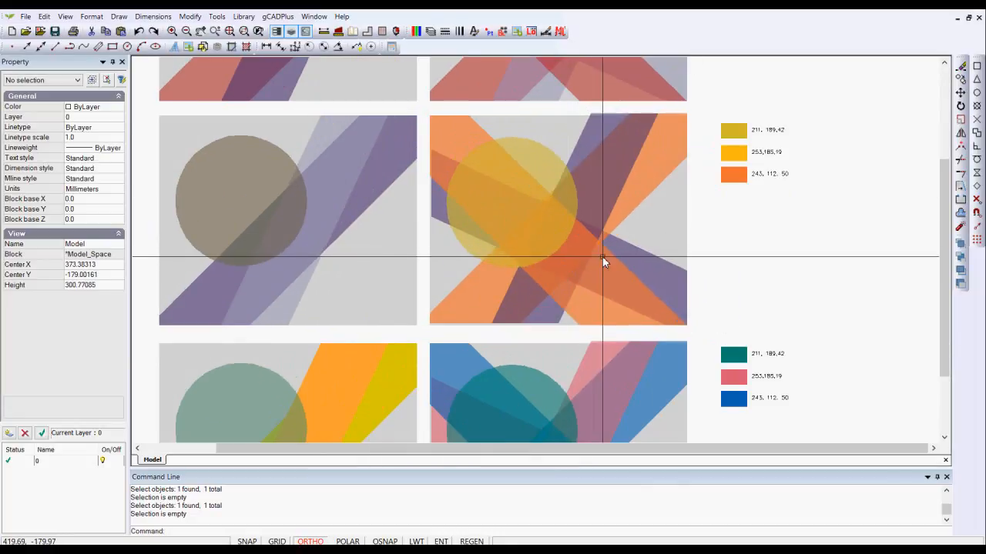
{"action": "left_click", "coordinate": [549, 153]}
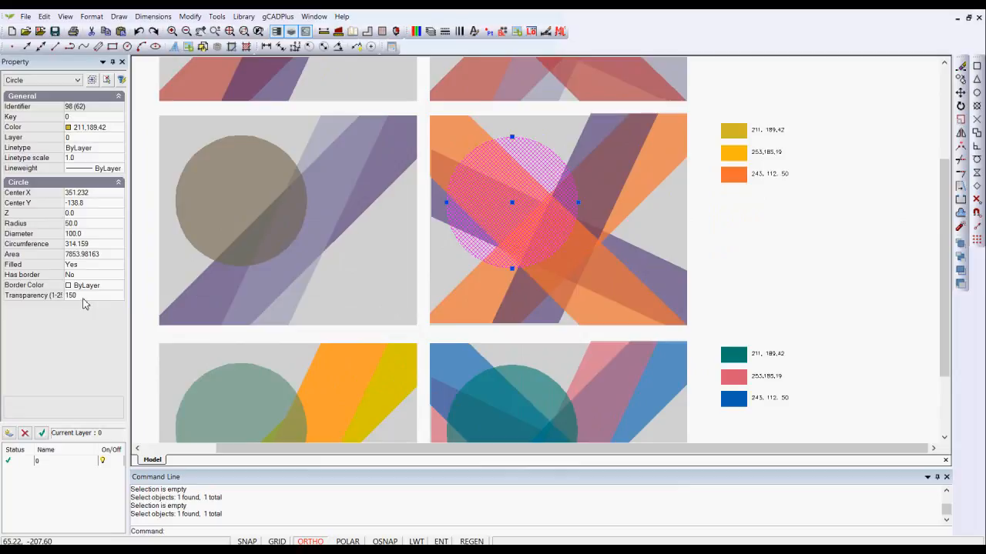
{"action": "key", "text": "Escape"}
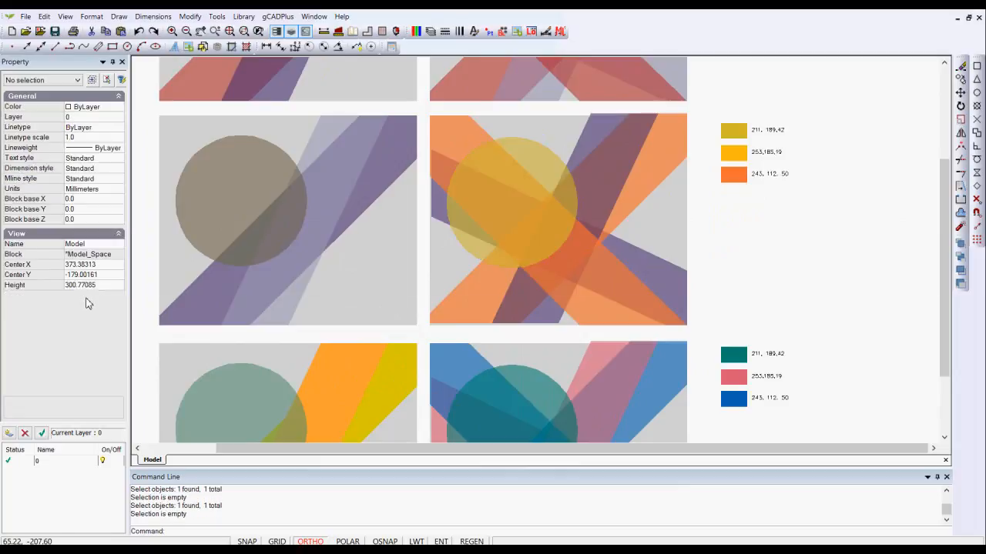
- Set the transparency of the rising orange diagonal band in the second row's right artwork to 225
{"action": "left_click", "coordinate": [633, 211]}
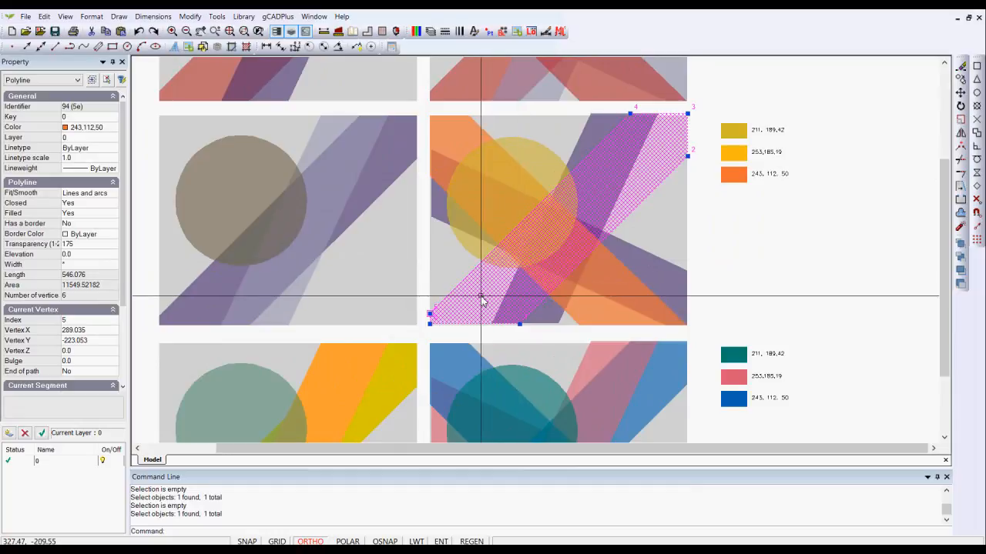
{"action": "left_click", "coordinate": [80, 246]}
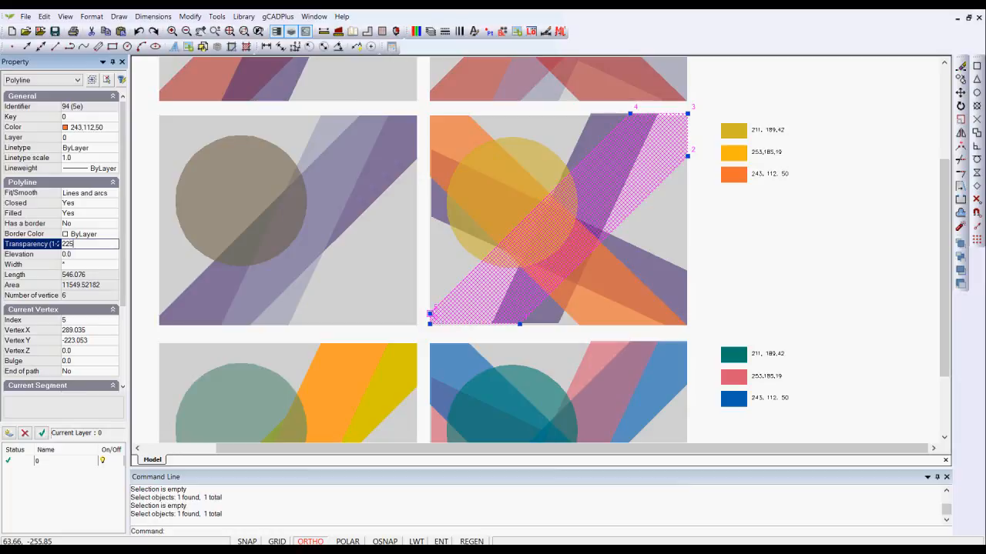
{"action": "right_click", "coordinate": [766, 239]}
{"action": "left_click", "coordinate": [784, 259]}
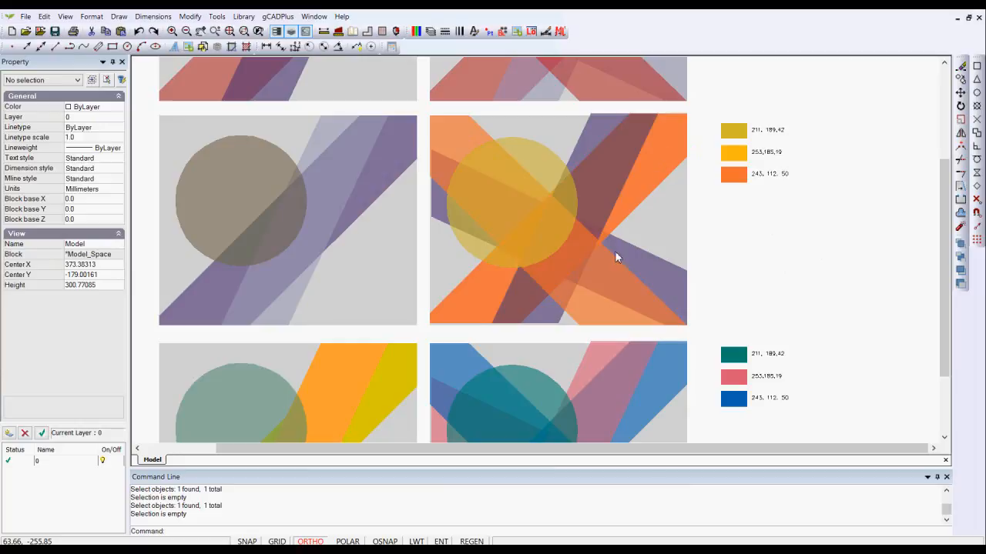
- Compare the transparency values of the two crossing orange bands up close in the second row's right artwork
{"action": "scroll", "coordinate": [614, 245], "scroll_direction": "up", "scroll_amount": 5}
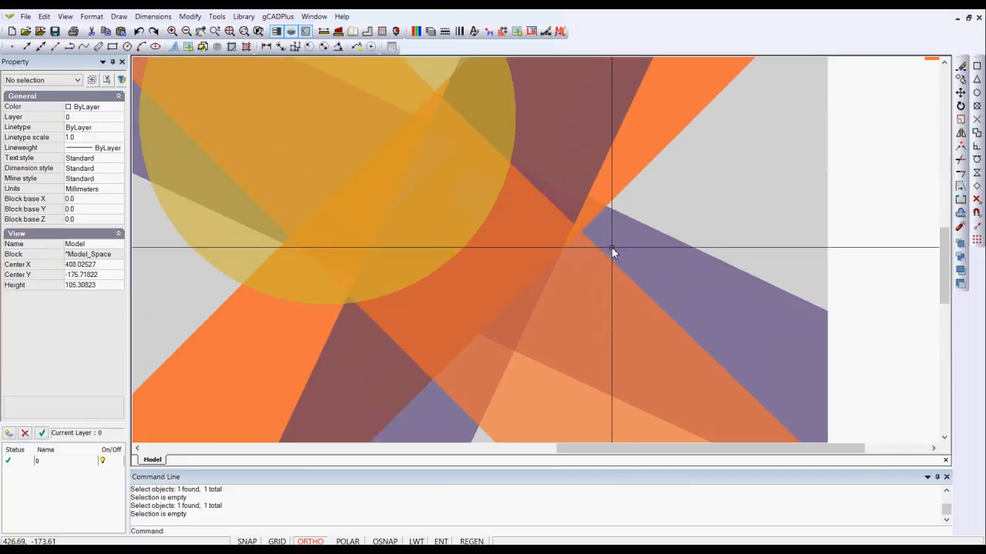
{"action": "left_click", "coordinate": [637, 178]}
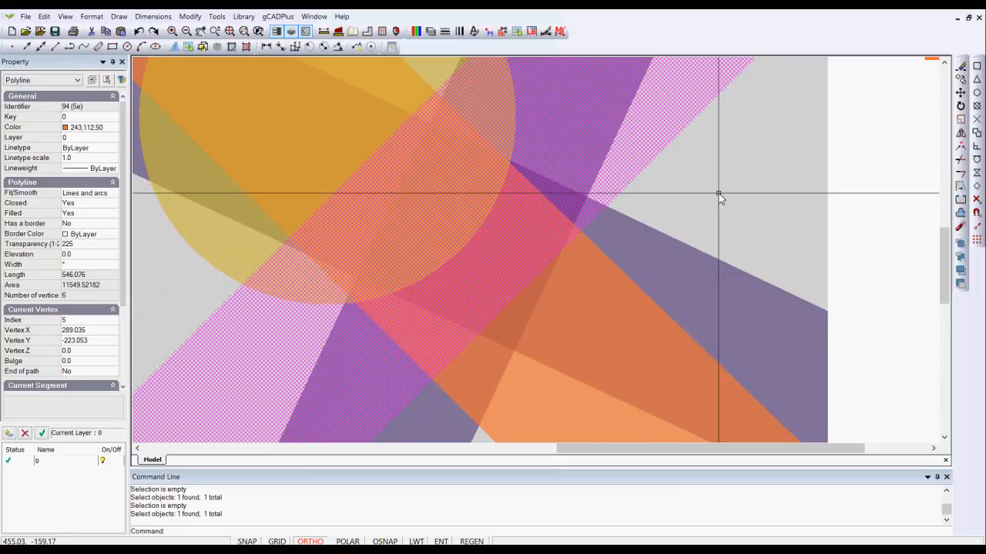
{"action": "key", "text": "Escape"}
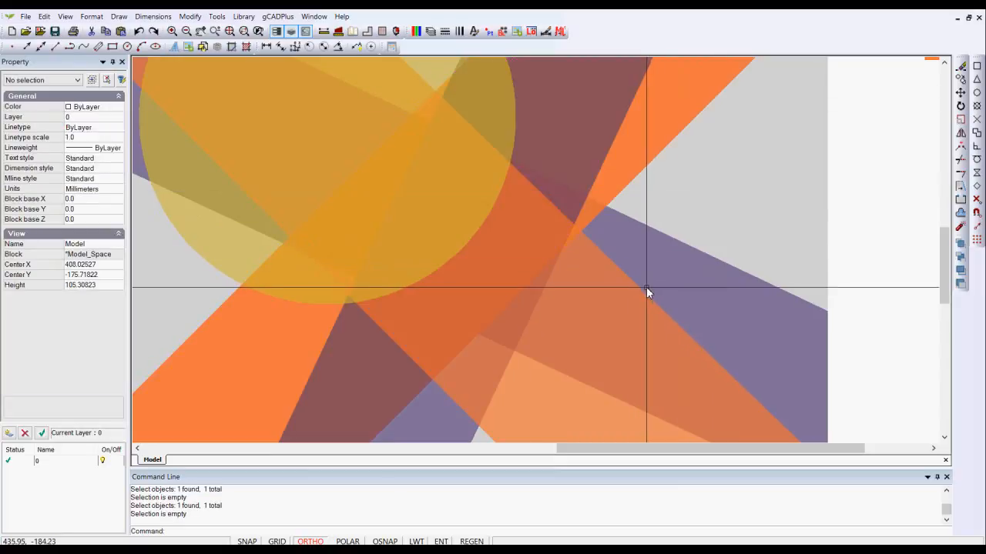
{"action": "left_click", "coordinate": [643, 293]}
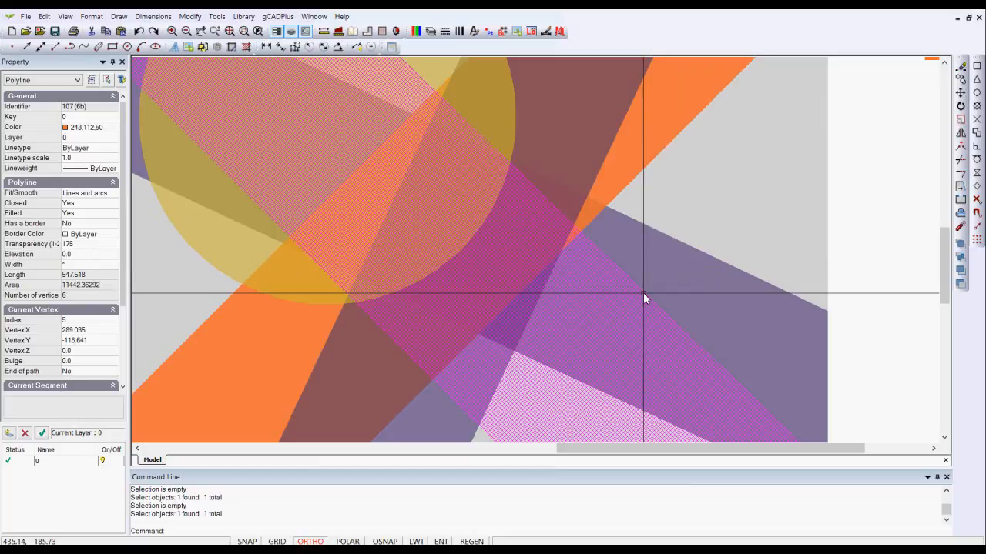
{"action": "key", "text": "Escape"}
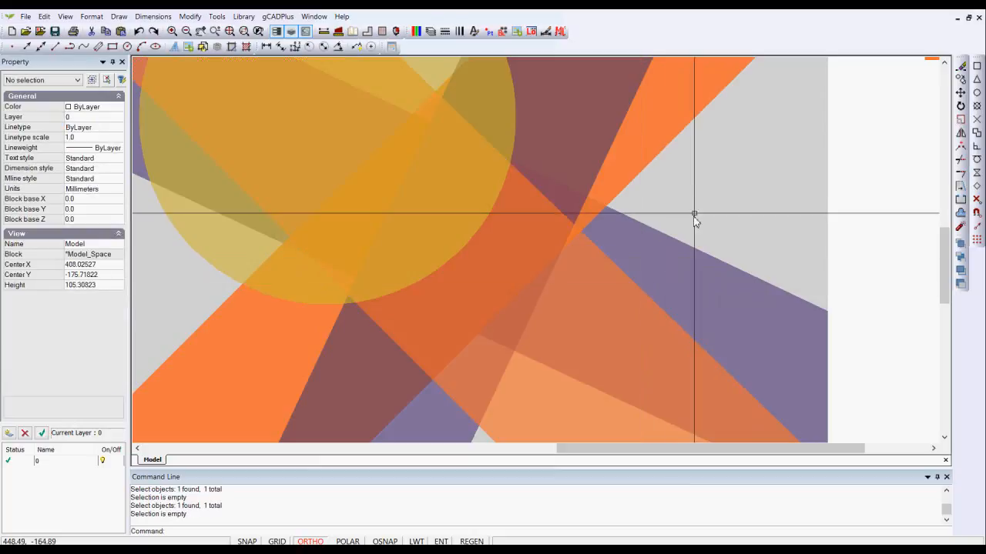
- Start saving the drawing as a PDF with a Window print area and High level
{"action": "scroll", "coordinate": [697, 197], "scroll_direction": "down", "scroll_amount": 1}
{"action": "scroll", "coordinate": [697, 197], "scroll_direction": "down", "scroll_amount": 1}
{"action": "scroll", "coordinate": [697, 196], "scroll_direction": "down", "scroll_amount": 2}
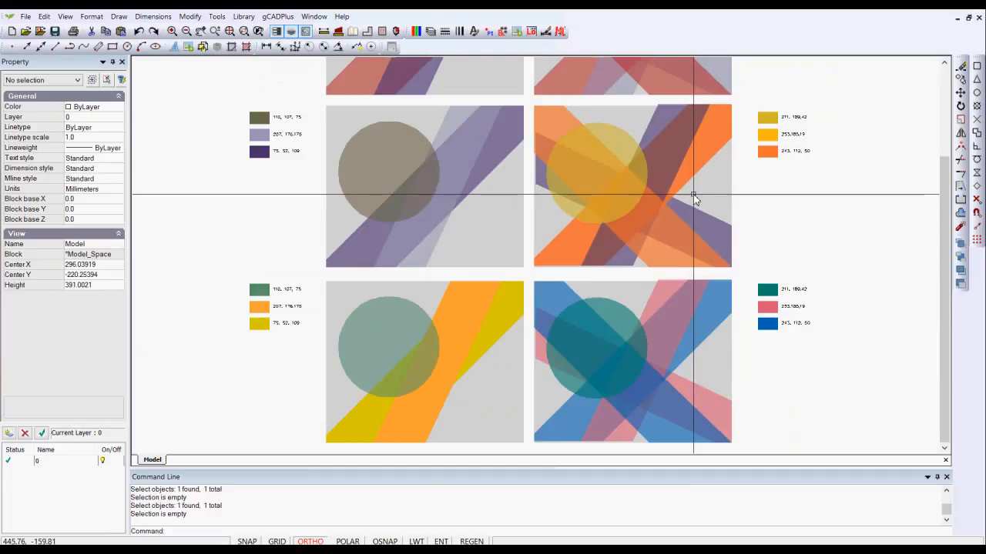
{"action": "scroll", "coordinate": [693, 194], "scroll_direction": "down", "scroll_amount": 2}
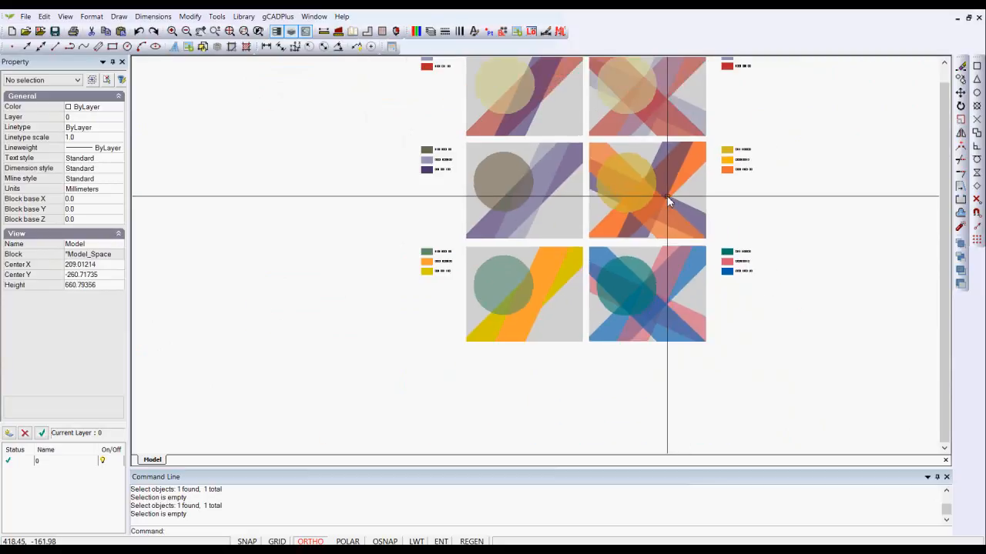
{"action": "scroll", "coordinate": [667, 195], "scroll_direction": "down", "scroll_amount": 1}
{"action": "mouse_move", "coordinate": [667, 196]}
{"action": "middle_mouse_down"}
{"action": "mouse_move", "coordinate": [636, 238]}
{"action": "mouse_move", "coordinate": [543, 275]}
{"action": "middle_mouse_up"}
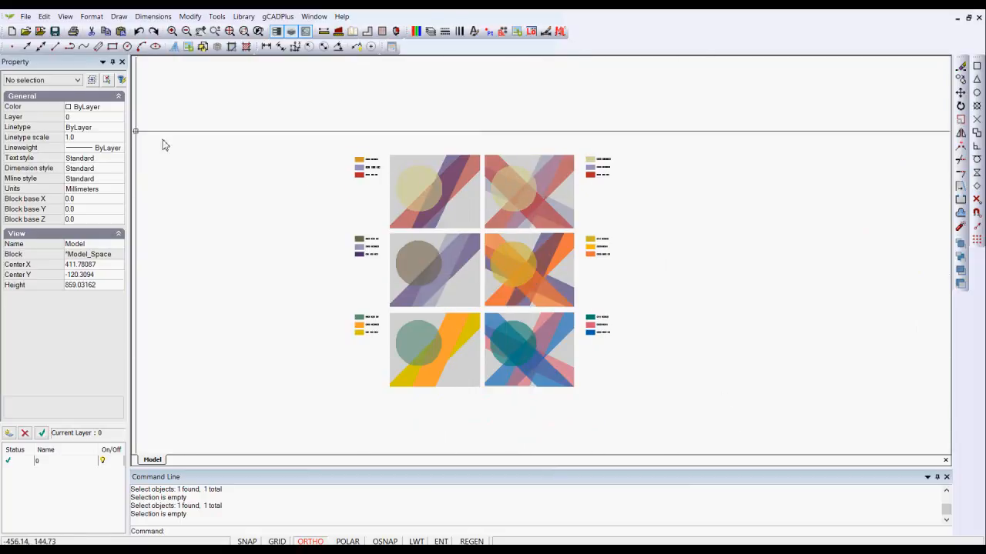
{"action": "left_click", "coordinate": [25, 16]}
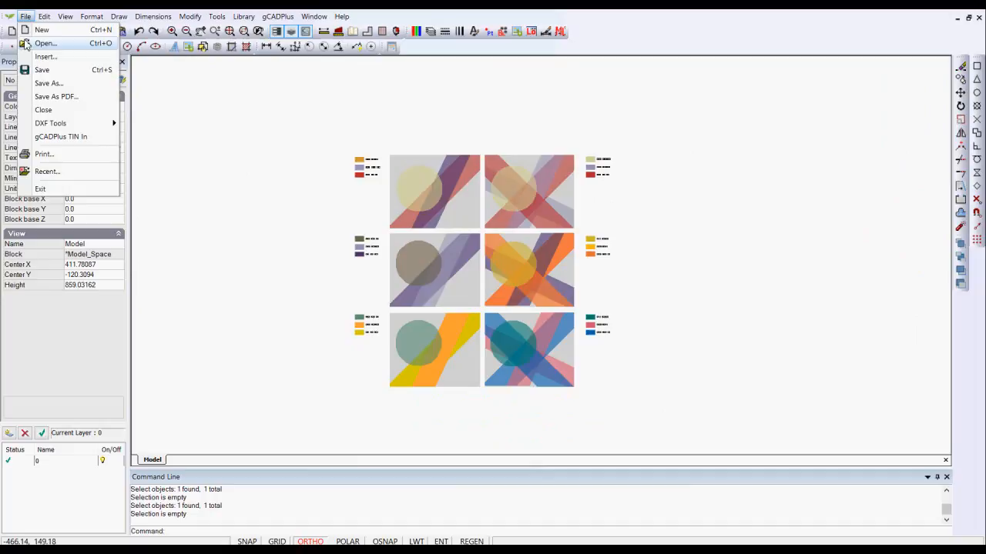
{"action": "left_click", "coordinate": [66, 97]}
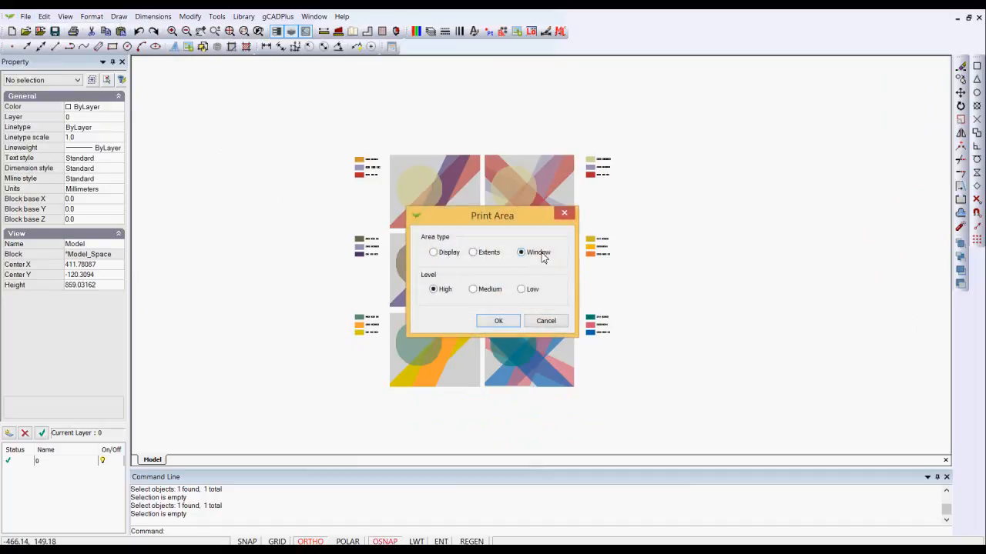
{"action": "left_click", "coordinate": [499, 322]}
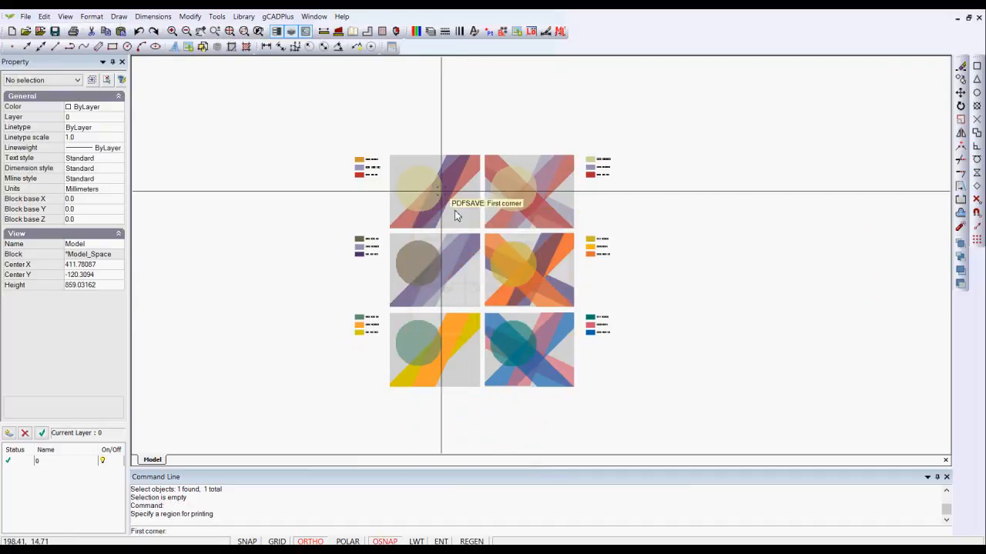
- Define the PDF print window from the upper corner of the first artwork to the opposite lower corner, enclosing all six artworks
{"action": "scroll", "coordinate": [389, 156], "scroll_direction": "up", "scroll_amount": 5}
{"action": "left_click", "coordinate": [393, 156]}
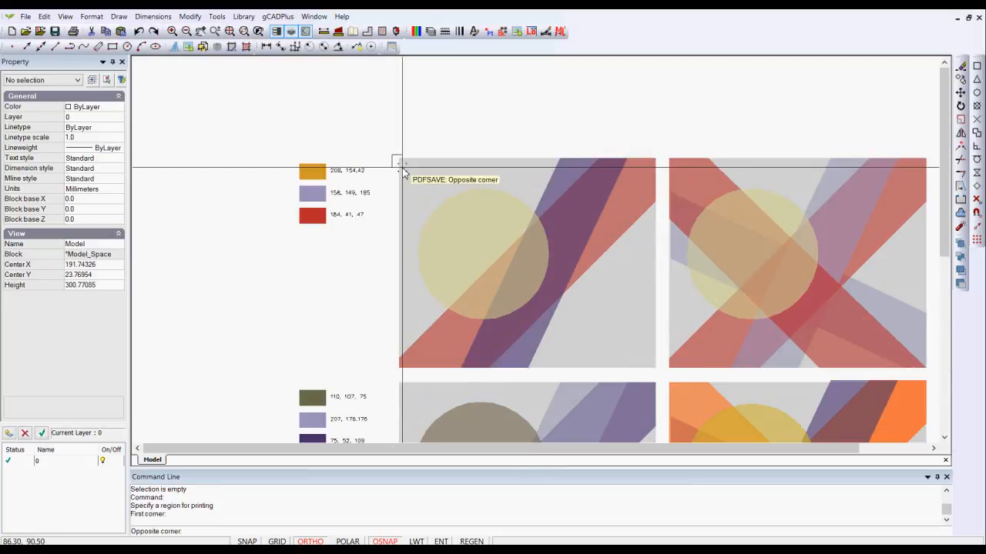
{"action": "scroll", "coordinate": [399, 164], "scroll_direction": "down", "scroll_amount": 5}
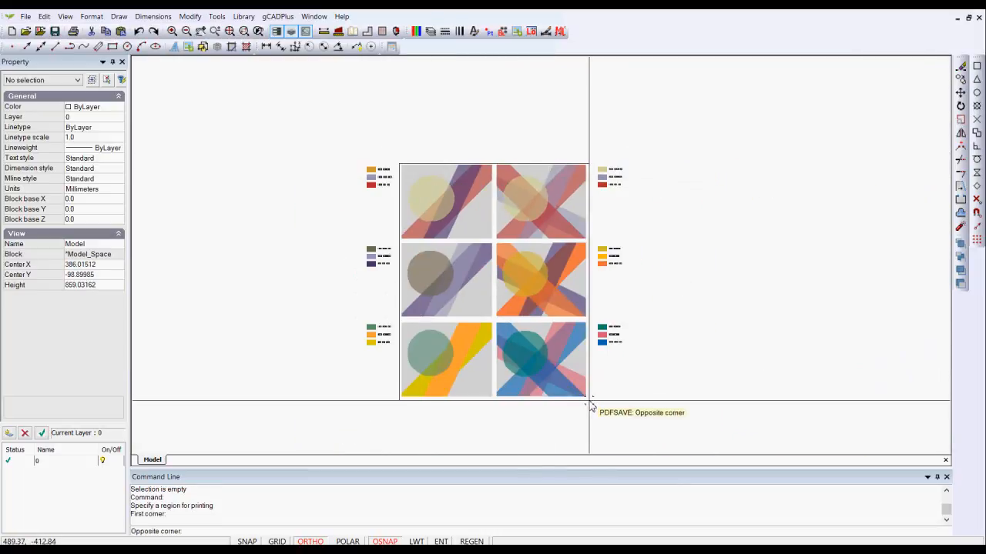
{"action": "scroll", "coordinate": [586, 401], "scroll_direction": "up", "scroll_amount": 5}
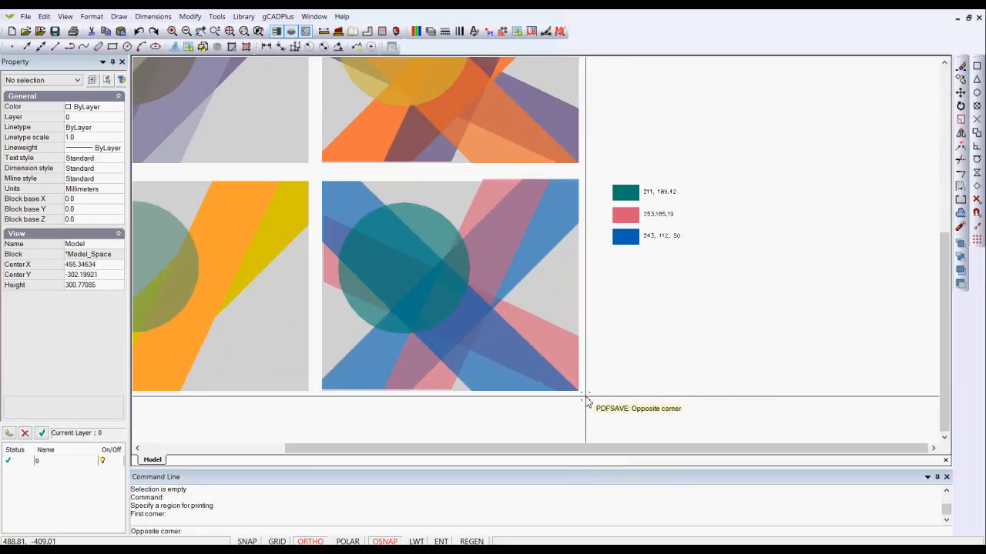
{"action": "left_click", "coordinate": [585, 401]}
- Save the PDF to the Desktop, overwriting the existing trans.pdf, and zoom out in the opened PDF to view the artworks
{"action": "left_click", "coordinate": [495, 279]}
{"action": "left_click", "coordinate": [692, 385]}
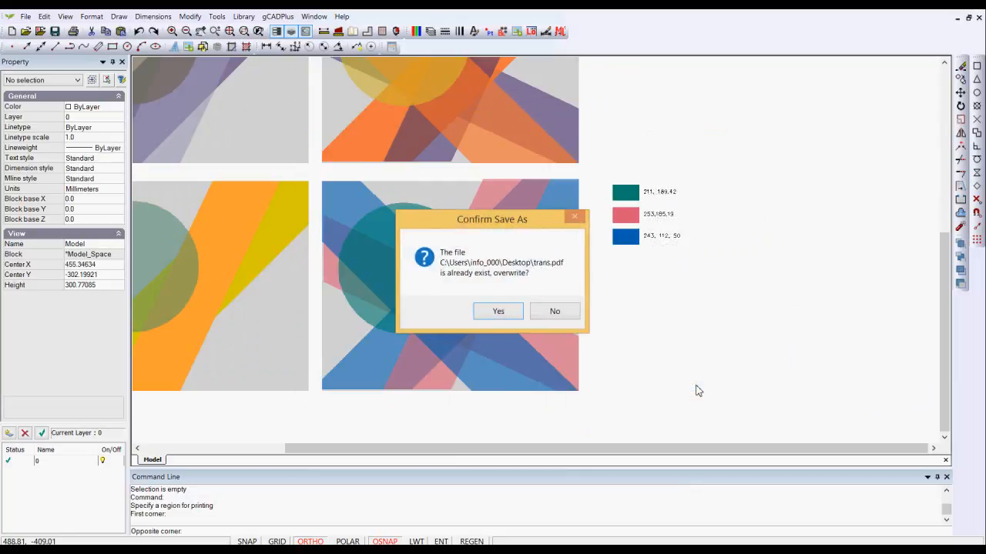
{"action": "left_click", "coordinate": [501, 311]}
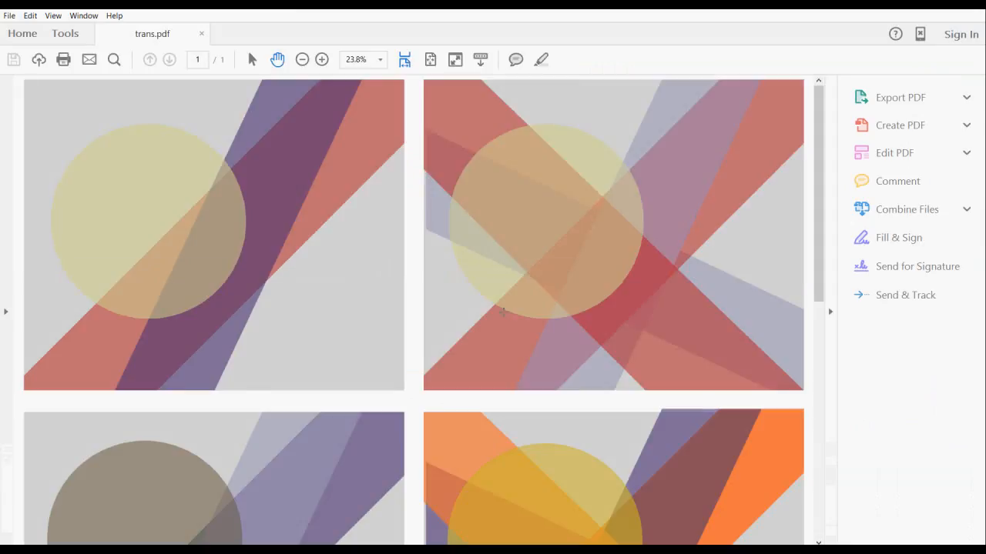
{"action": "left_click", "coordinate": [302, 61]}
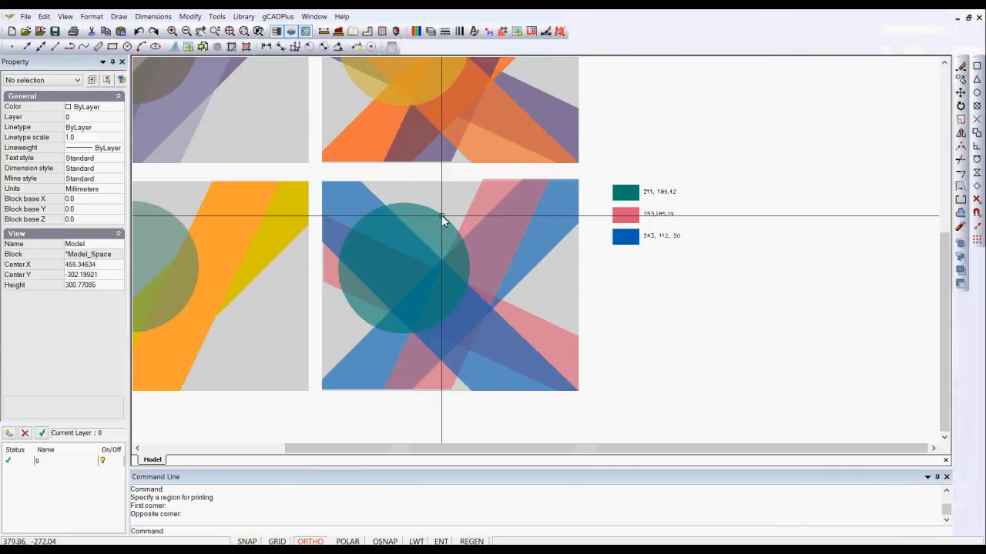
- Give the yellow circle in the second row's right artwork a border in color 184,41,47, deselect it and inspect the outline
{"action": "middle_click_drag", "start_coordinate": [633, 114], "coordinate": [623, 223]}
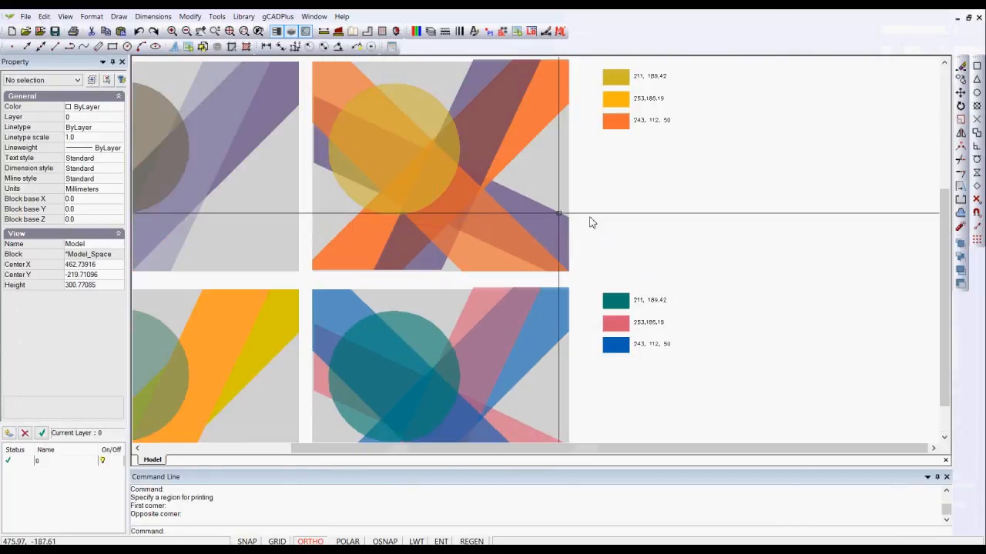
{"action": "left_click", "coordinate": [432, 97]}
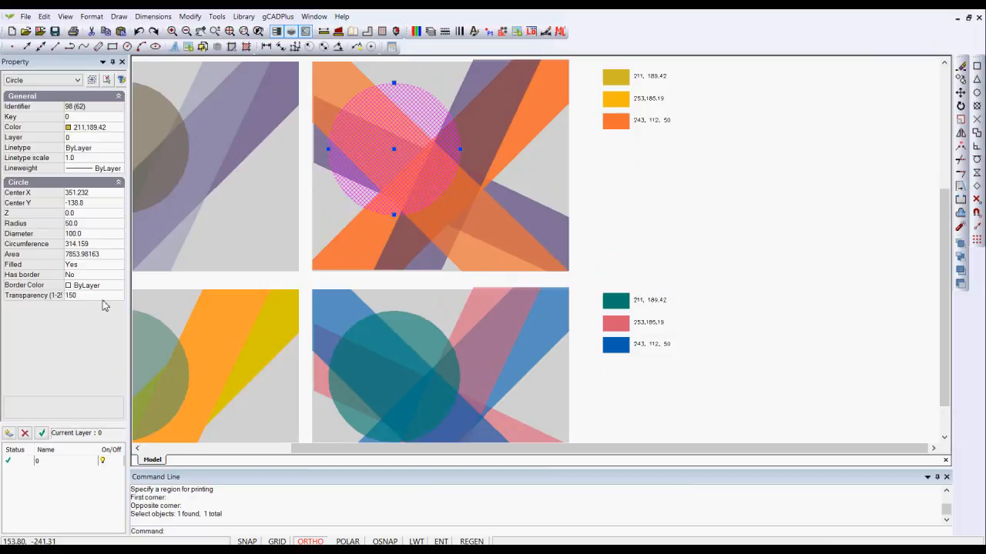
{"action": "double_click", "coordinate": [99, 274]}
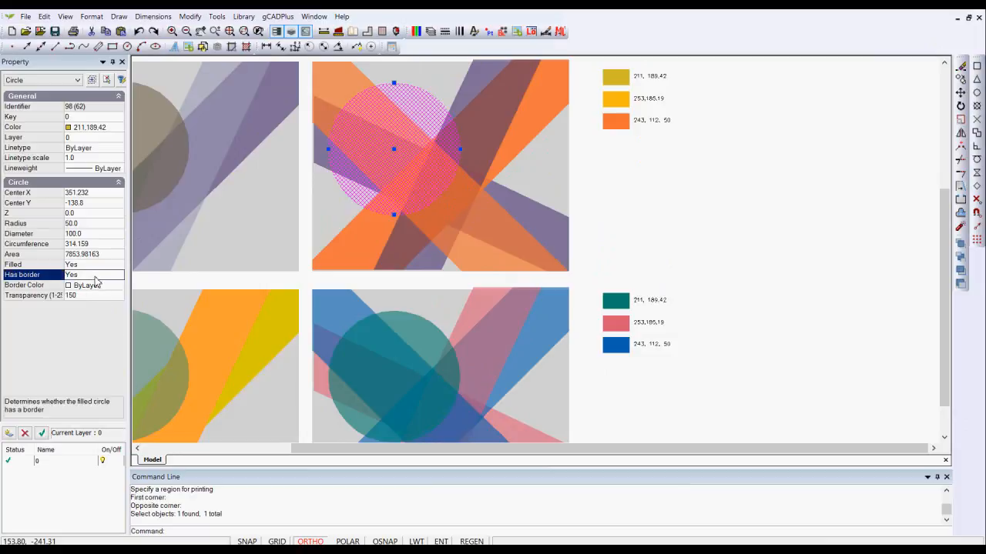
{"action": "left_click", "coordinate": [115, 285]}
{"action": "left_click", "coordinate": [118, 287]}
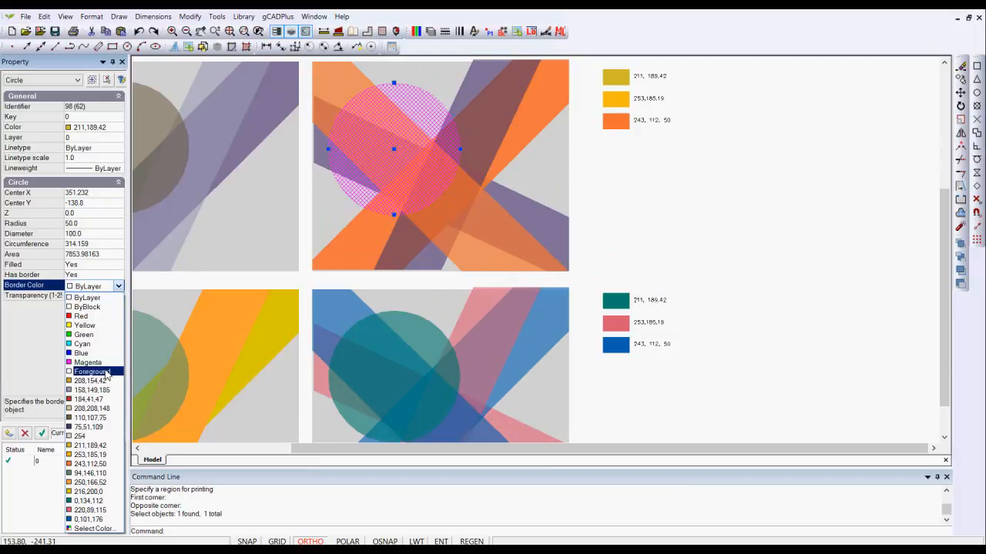
{"action": "left_click", "coordinate": [69, 400]}
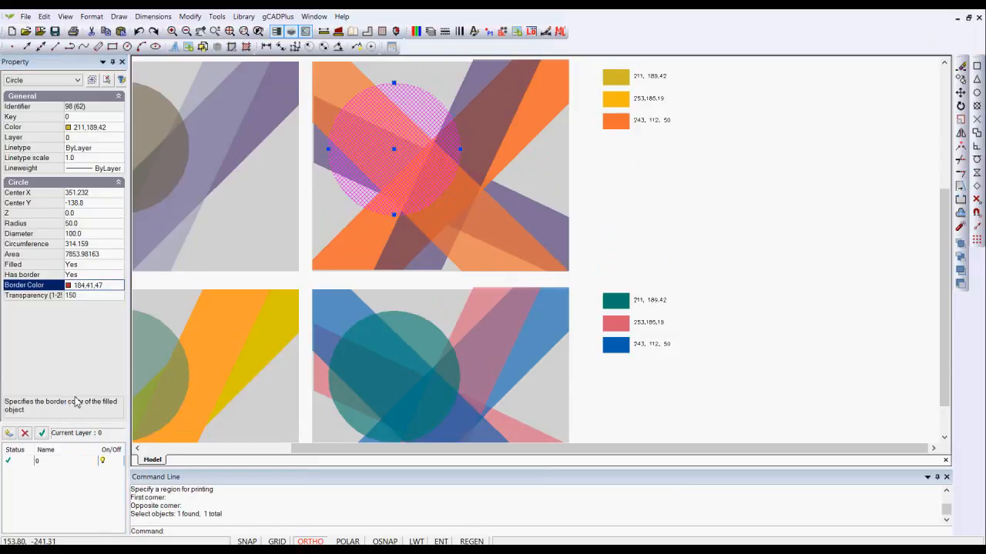
{"action": "right_click", "coordinate": [742, 202]}
{"action": "left_click", "coordinate": [773, 219]}
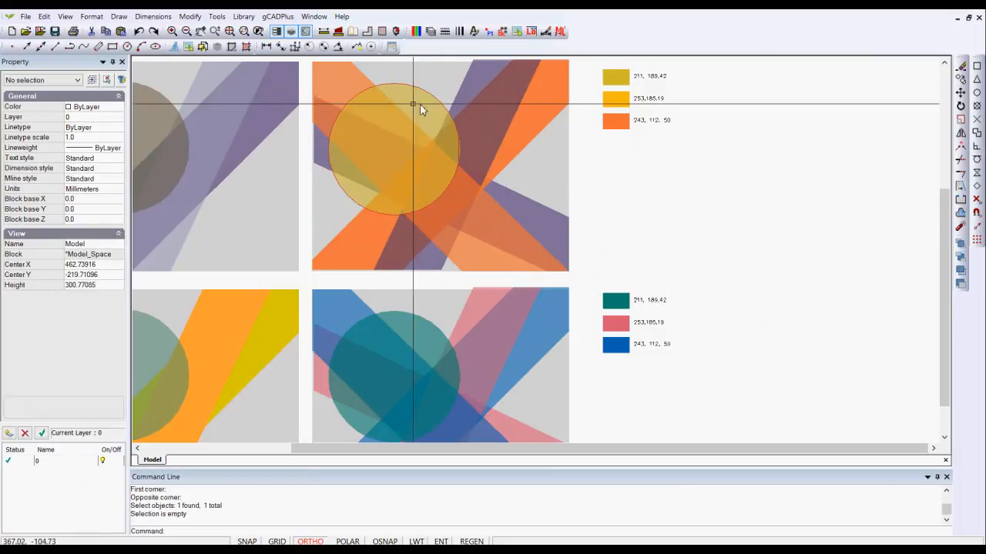
{"action": "scroll", "coordinate": [352, 174], "scroll_direction": "up", "scroll_amount": 3}
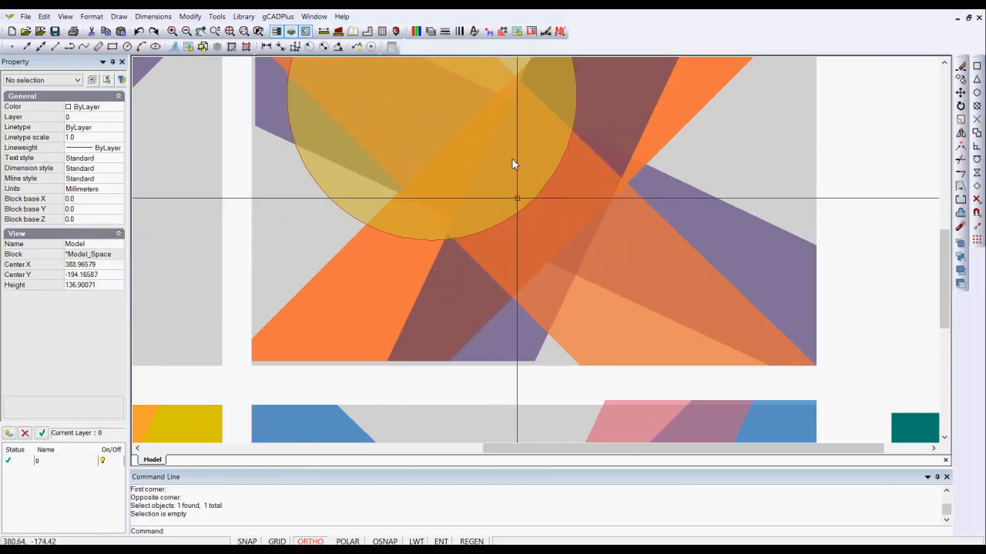
{"action": "scroll", "coordinate": [420, 174], "scroll_direction": "down", "scroll_amount": 3}
{"action": "scroll", "coordinate": [420, 174], "scroll_direction": "down", "scroll_amount": 2}
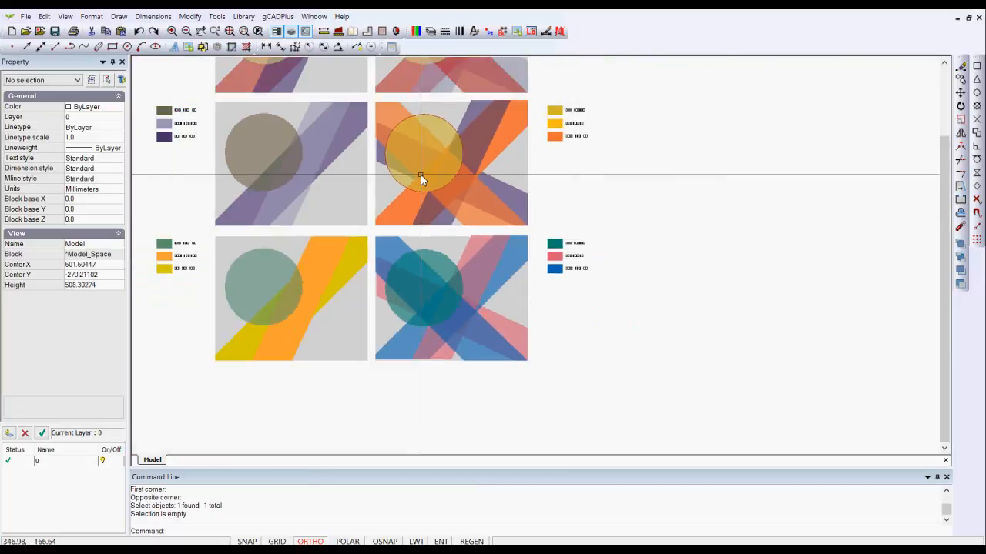
{"action": "scroll", "coordinate": [420, 174], "scroll_direction": "down", "scroll_amount": 1}
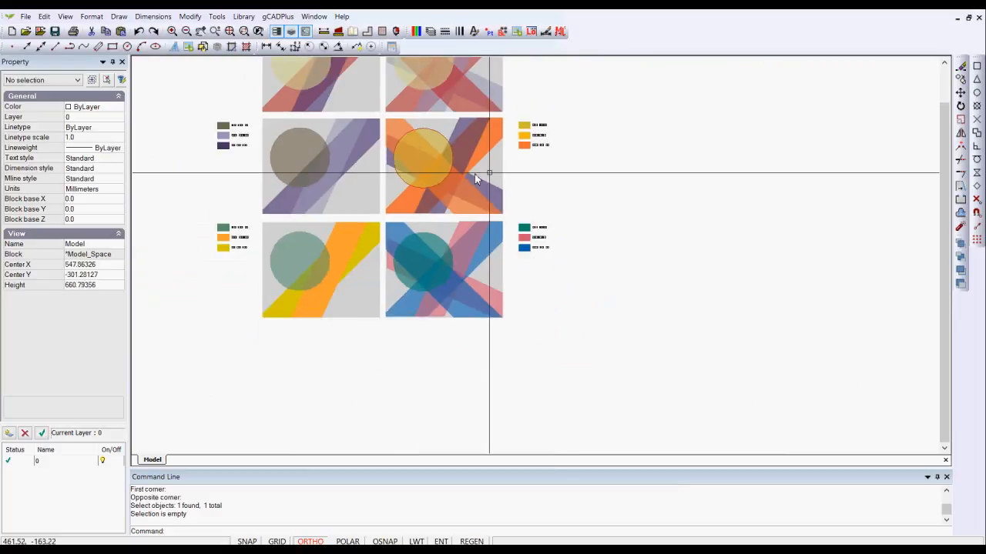